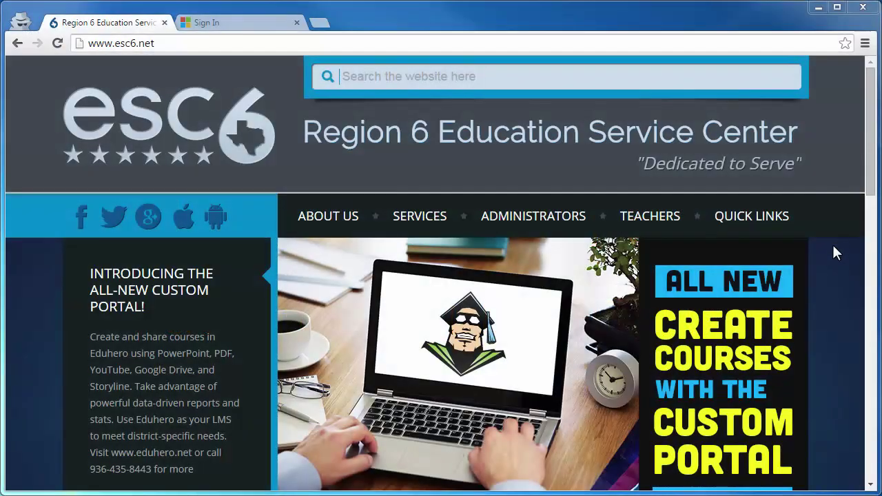
{"action": "left_click", "coordinate": [182, 44]}
{"action": "type", "text": "w"}
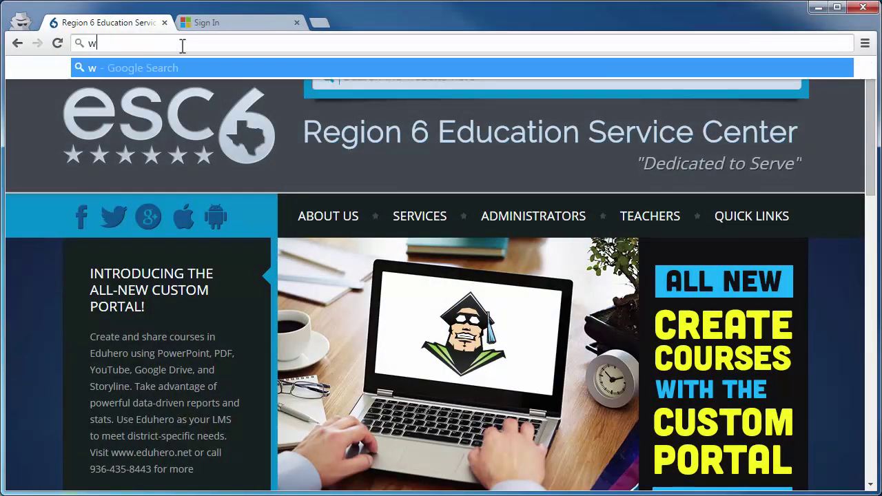
{"action": "type", "text": "ww.eduhero.net"}
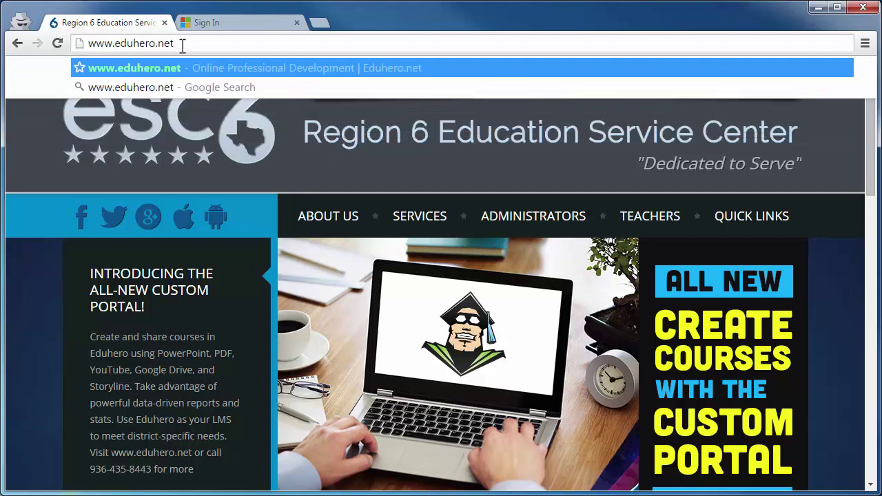
{"action": "key", "text": "Return"}
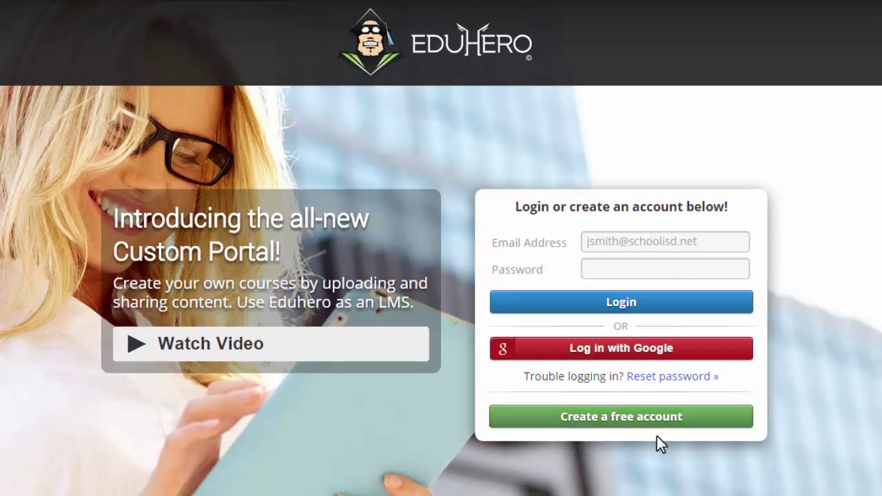
Start a free Eduhero account and enter the e-mail address and its confirmation
{"action": "left_click", "coordinate": [627, 425]}
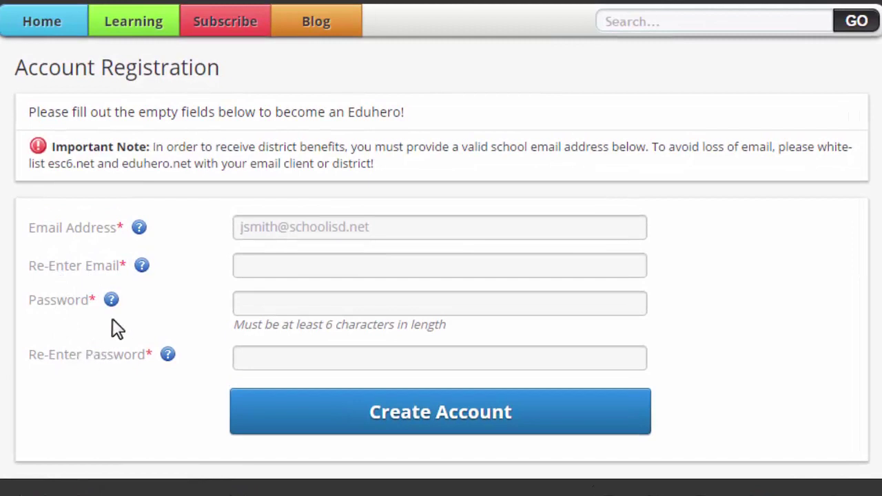
{"action": "left_click", "coordinate": [327, 233]}
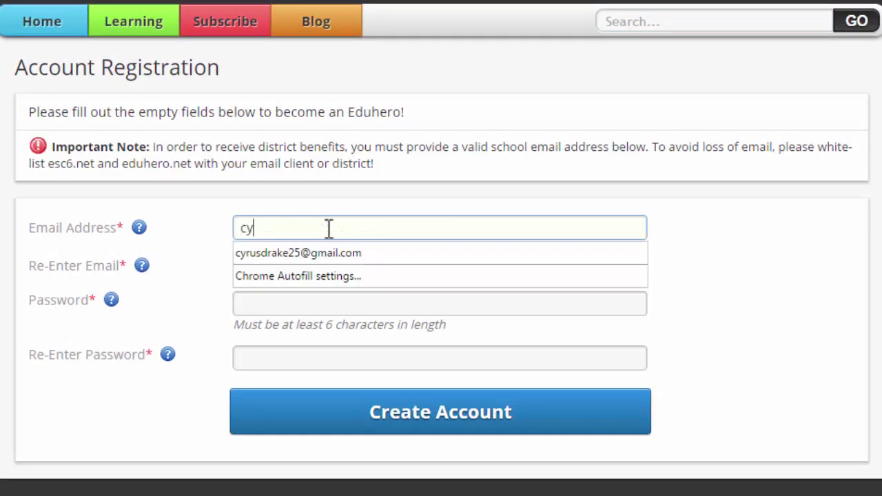
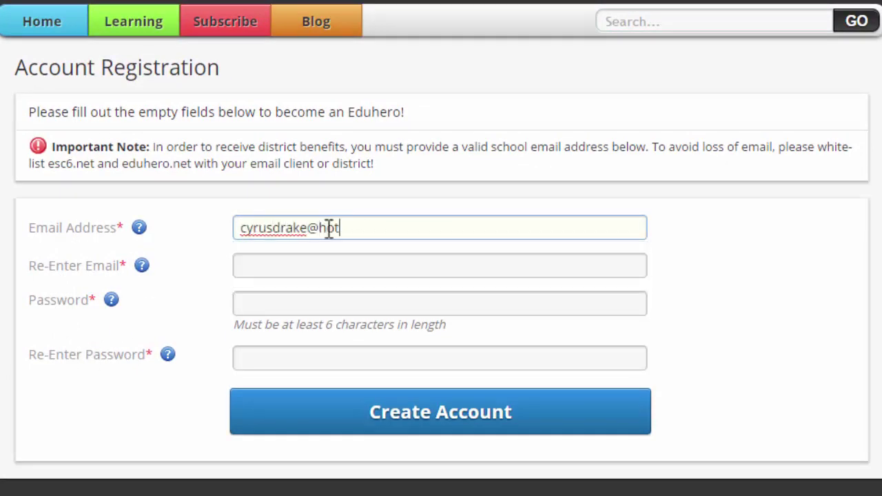
{"action": "key", "text": "Tab"}
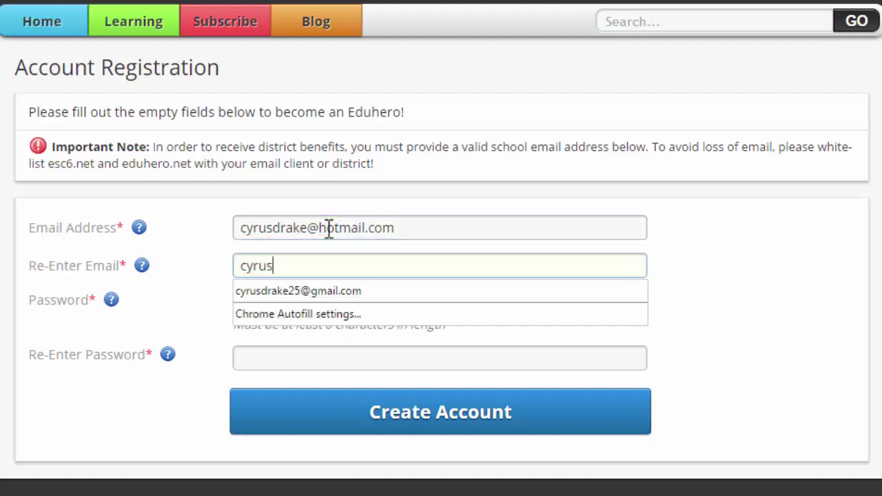
{"action": "key", "text": "Tab"}
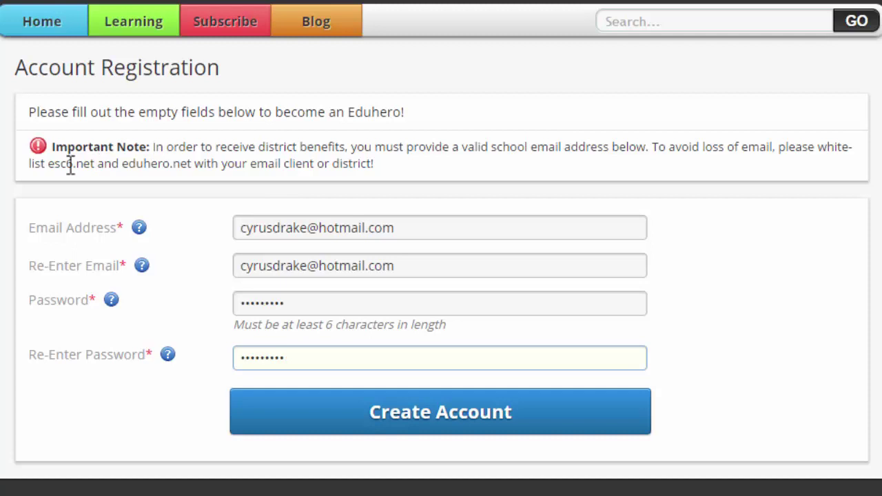
Highlight esc6.net in the whitelist note, then submit the registration with Create Account
{"action": "left_click_drag", "start_coordinate": [48, 165], "coordinate": [94, 166]}
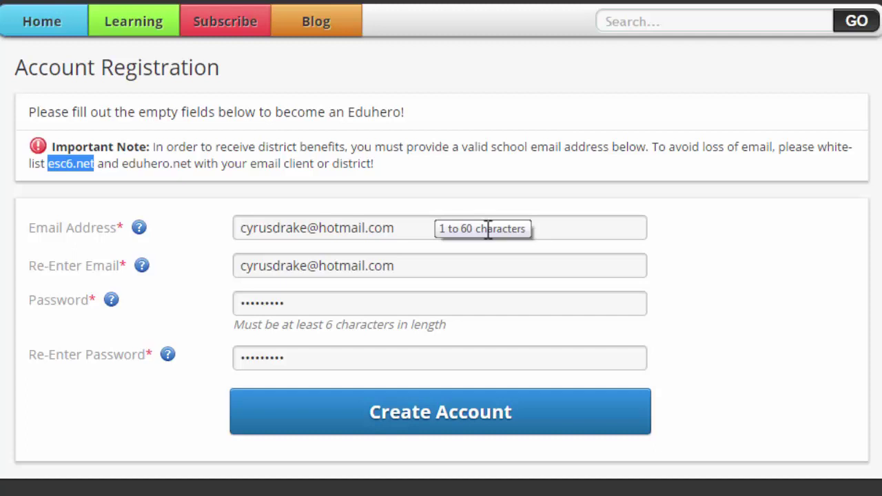
{"action": "left_click", "coordinate": [466, 428]}
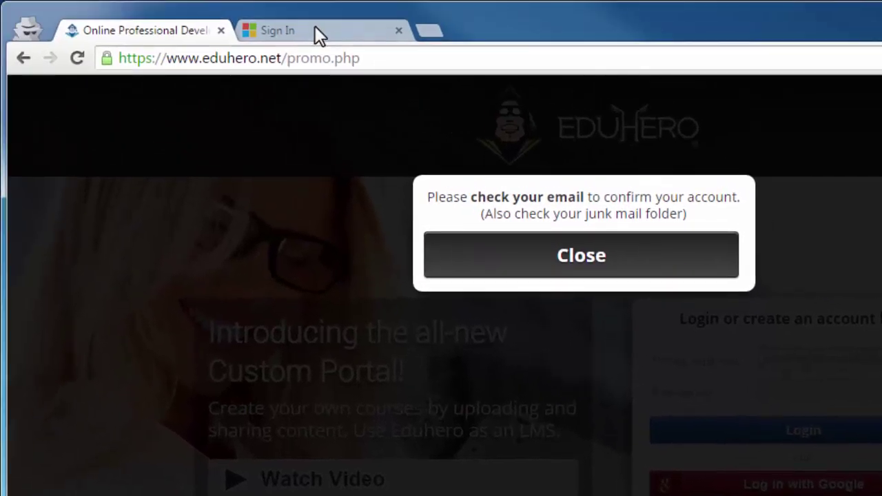
Sign in to Outlook.com with the saved mailbox login and open the 'Welcome to Eduhero!' message
{"action": "left_click", "coordinate": [316, 29]}
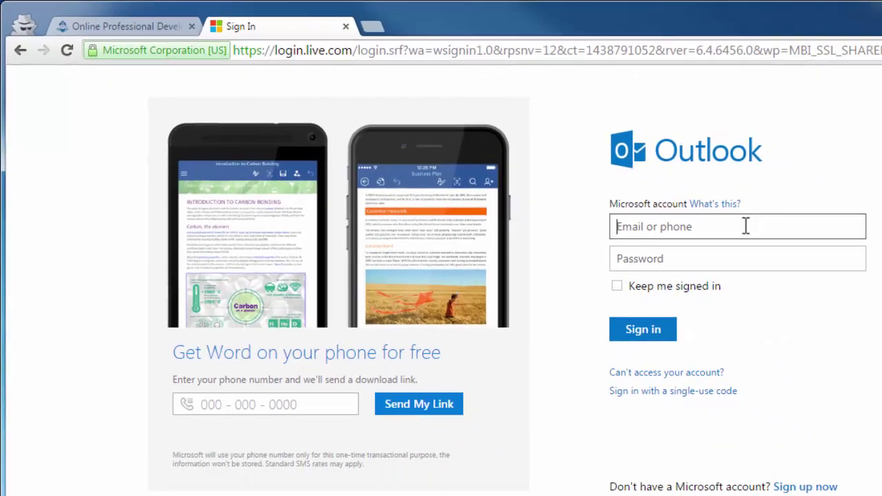
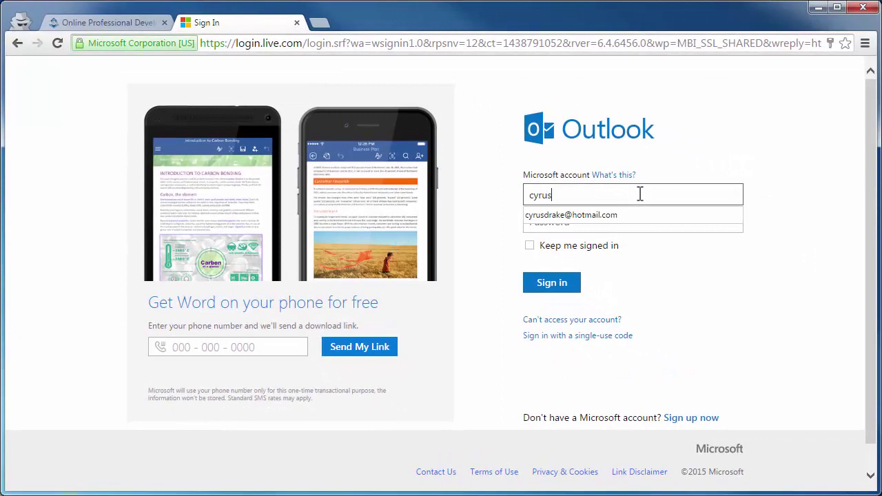
{"action": "left_click", "coordinate": [628, 217]}
{"action": "left_click", "coordinate": [559, 285]}
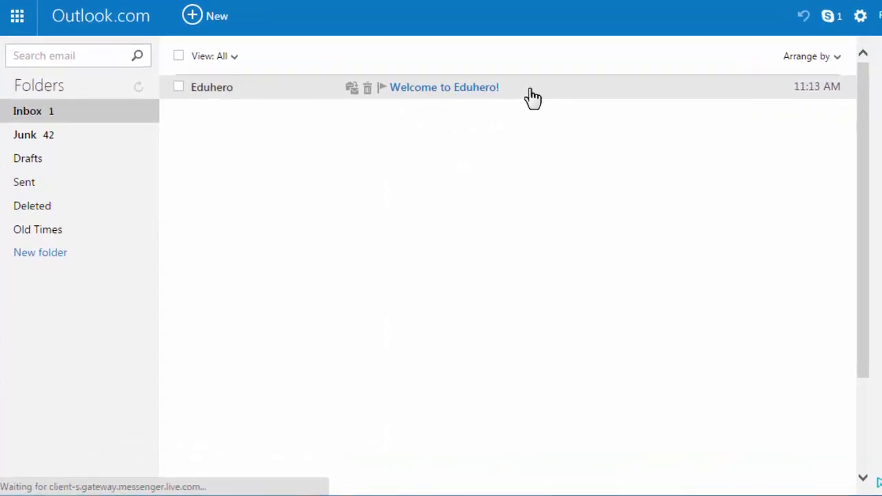
{"action": "left_click", "coordinate": [533, 95]}
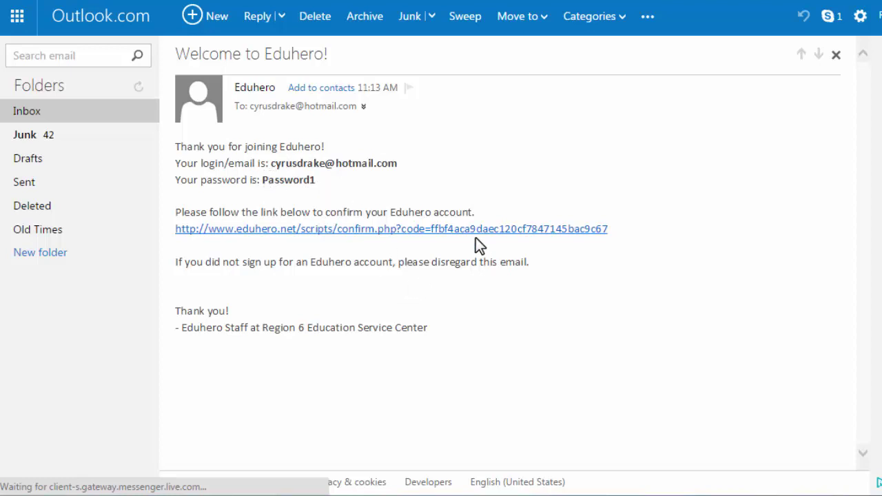
Follow the confirmation link, close the older Eduhero tab and dismiss the 'Account confirmed!' notice
{"action": "left_click", "coordinate": [359, 232]}
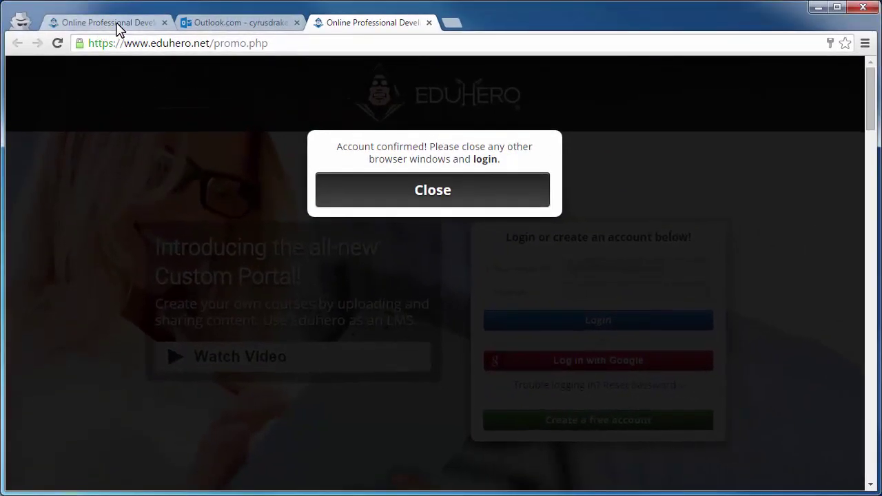
{"action": "left_click", "coordinate": [165, 23]}
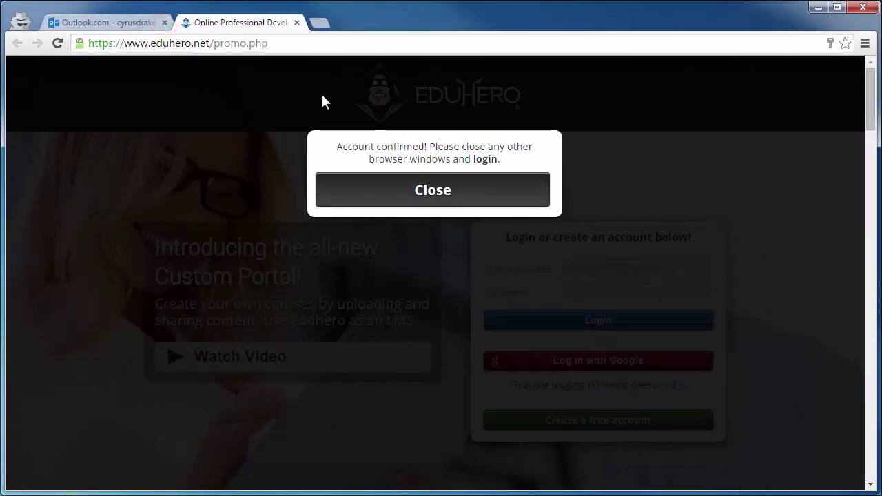
{"action": "left_click", "coordinate": [493, 199]}
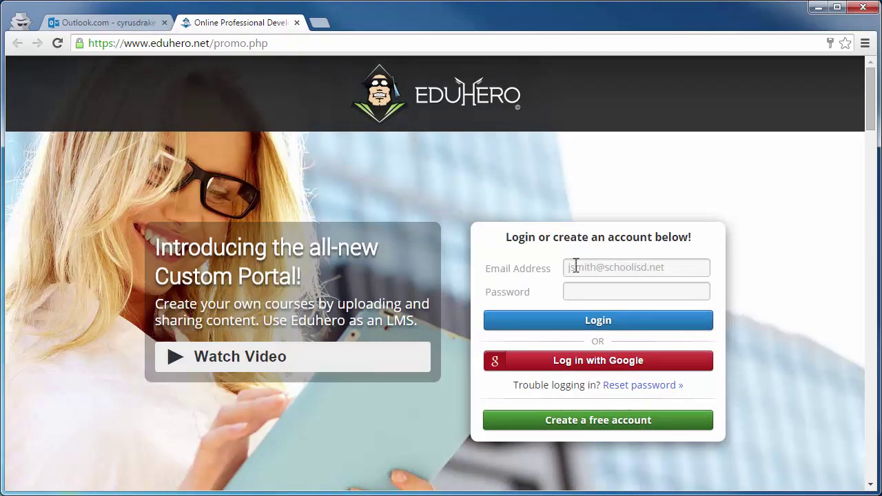
Log in to Eduhero with the new account's e-mail address and password
{"action": "left_click", "coordinate": [620, 271]}
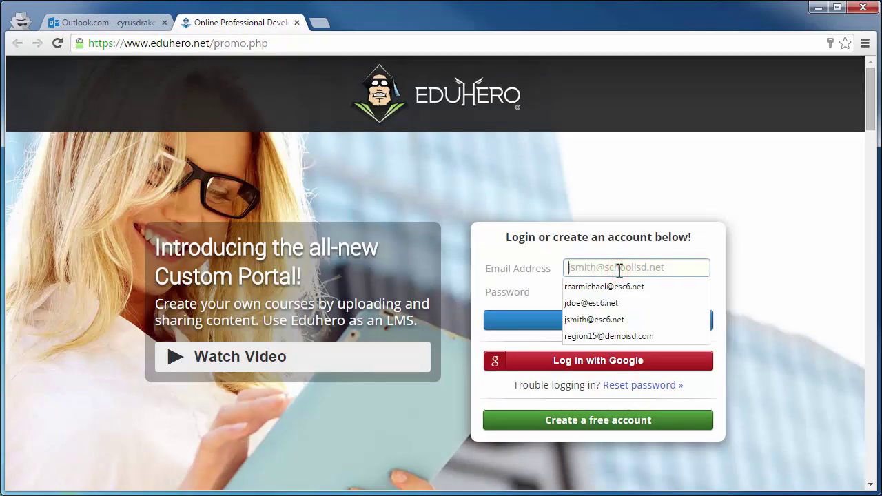
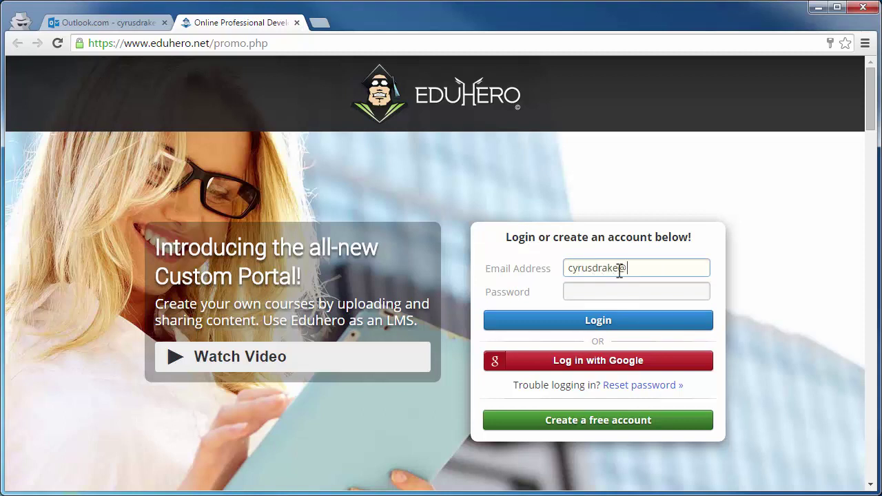
{"action": "key", "text": "Tab"}
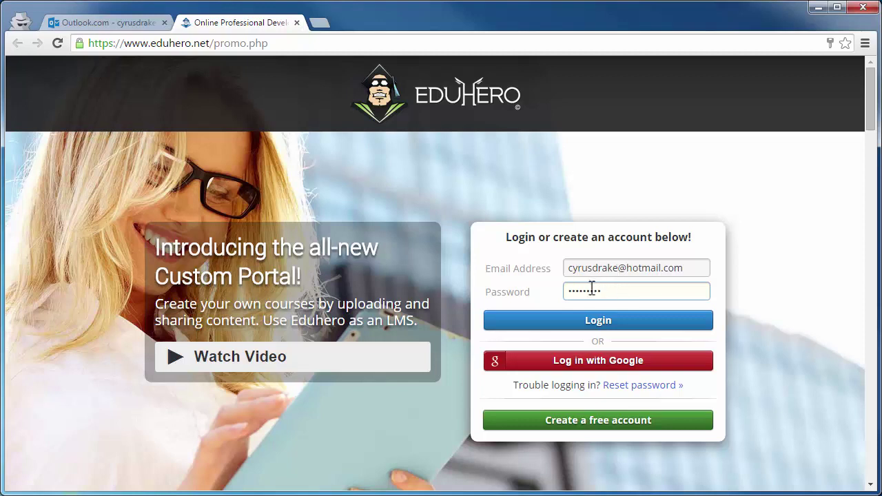
{"action": "left_click", "coordinate": [658, 333]}
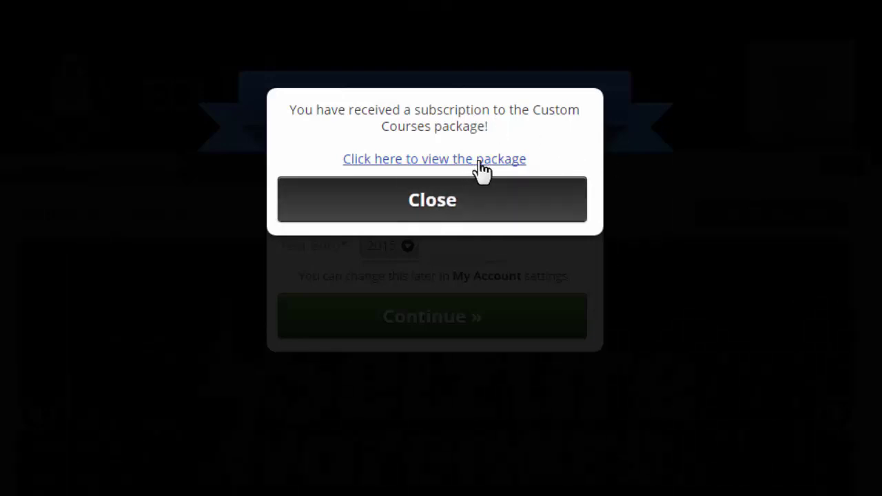
Dismiss the subscription notice and enter the user's first and last name
{"action": "left_click", "coordinate": [449, 201]}
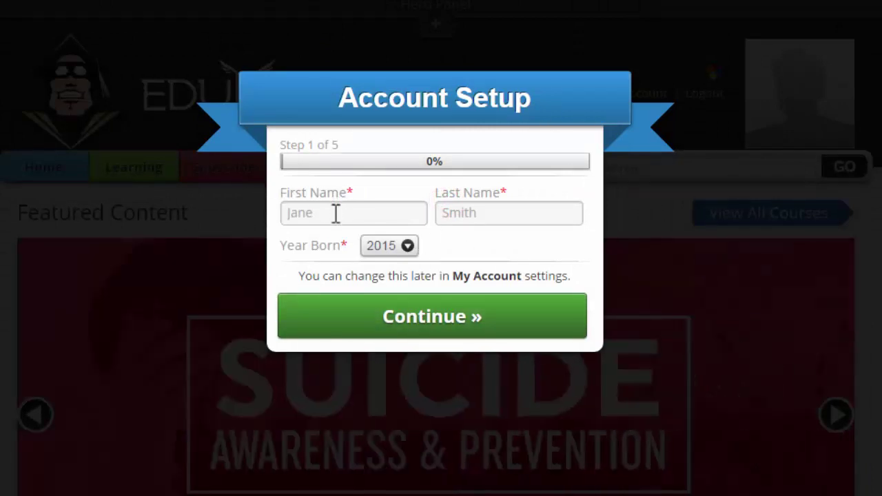
{"action": "left_click", "coordinate": [335, 217]}
{"action": "key", "text": "Tab"}
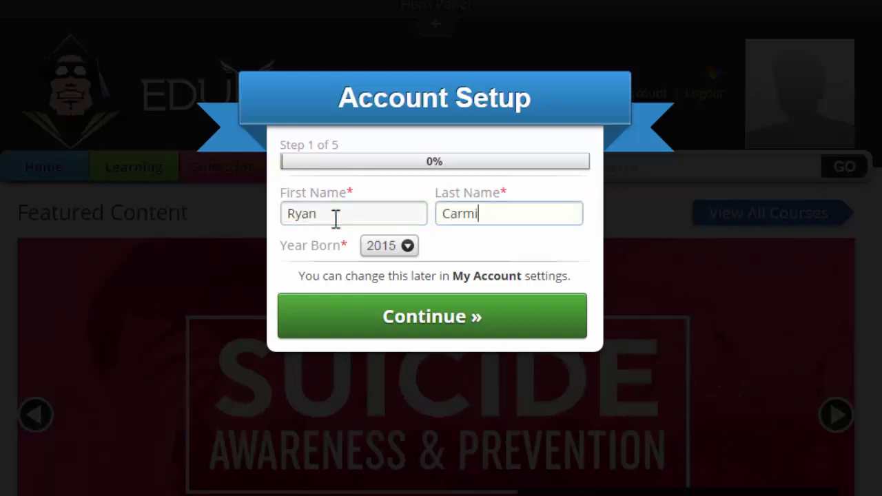
Set Year Born to 1985 and continue to the recovery question step
{"action": "left_click", "coordinate": [400, 247]}
{"action": "scroll", "coordinate": [395, 365], "scroll_direction": "down", "scroll_amount": 4}
{"action": "scroll", "coordinate": [394, 436], "scroll_direction": "down", "scroll_amount": 4}
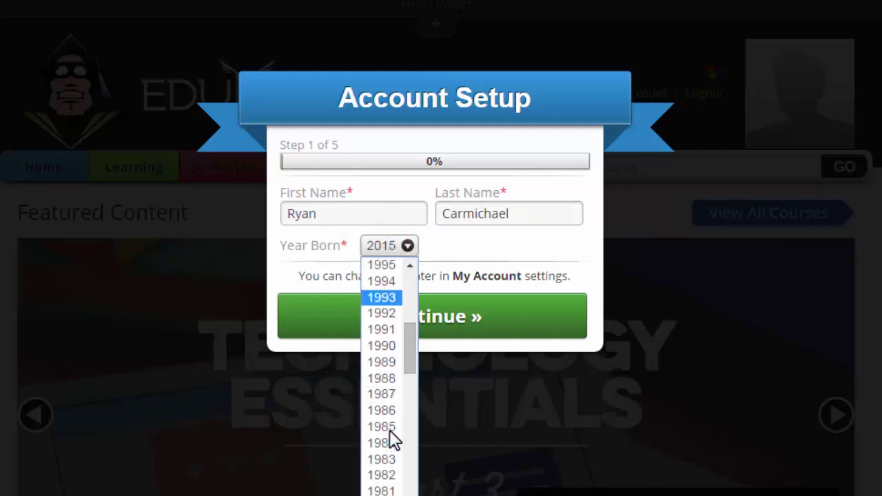
{"action": "left_click", "coordinate": [390, 427]}
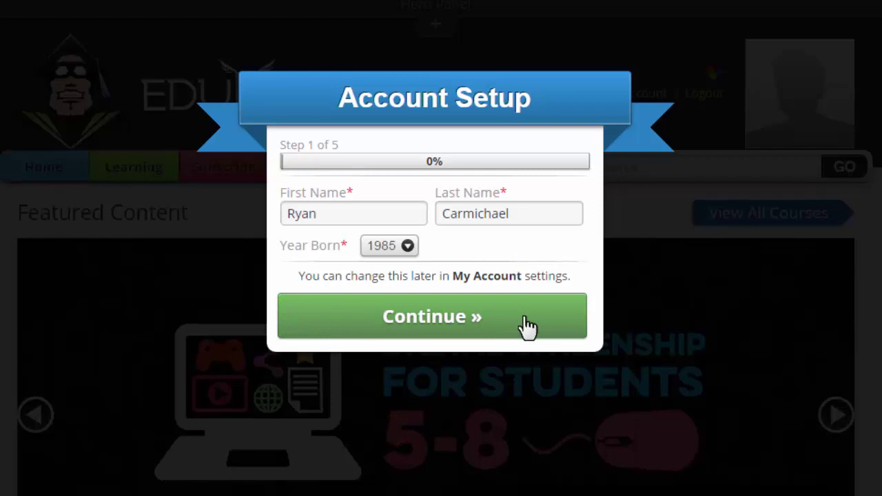
{"action": "left_click", "coordinate": [498, 325]}
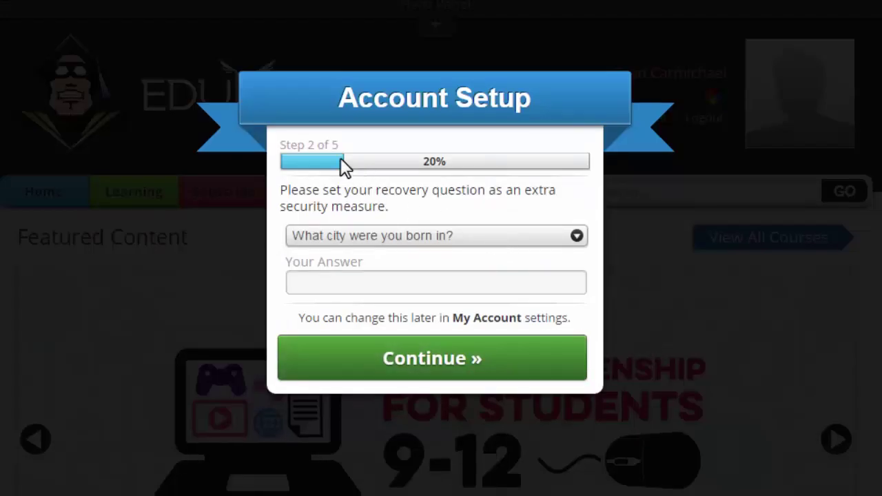
Keep 'What city were you born in?' as the recovery question, enter the city answer, and continue
{"action": "left_click", "coordinate": [359, 246]}
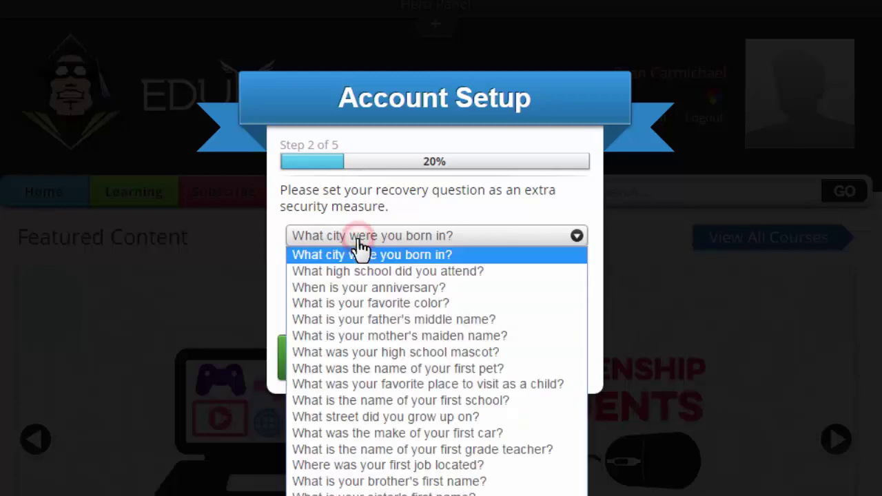
{"action": "left_click", "coordinate": [360, 246]}
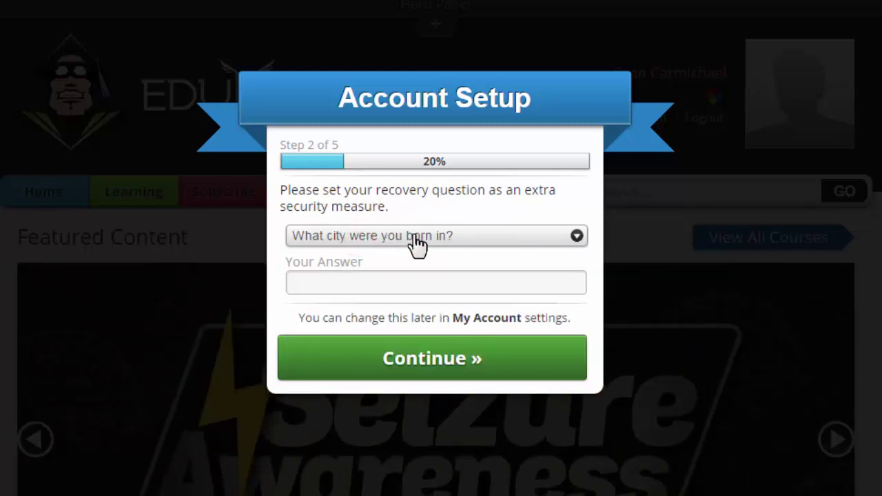
{"action": "left_click", "coordinate": [416, 235]}
{"action": "left_click", "coordinate": [416, 237]}
{"action": "left_click", "coordinate": [416, 237]}
{"action": "left_click", "coordinate": [414, 235]}
{"action": "left_click", "coordinate": [411, 277]}
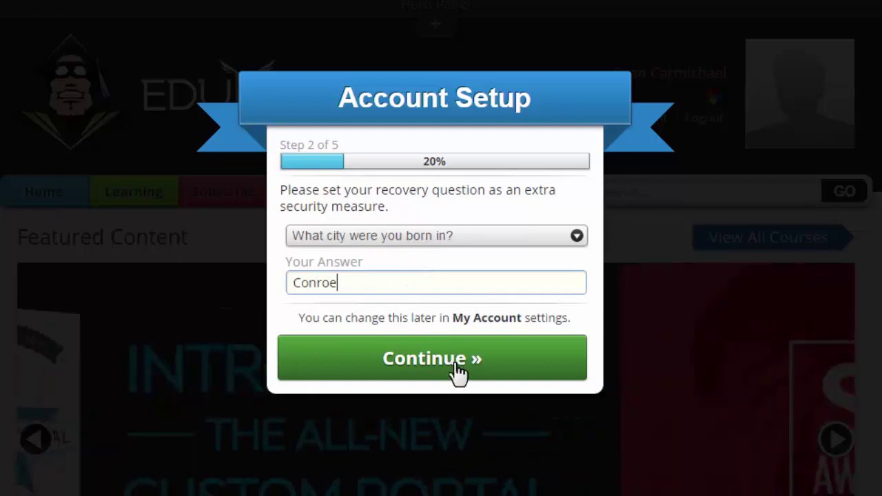
{"action": "left_click", "coordinate": [445, 372]}
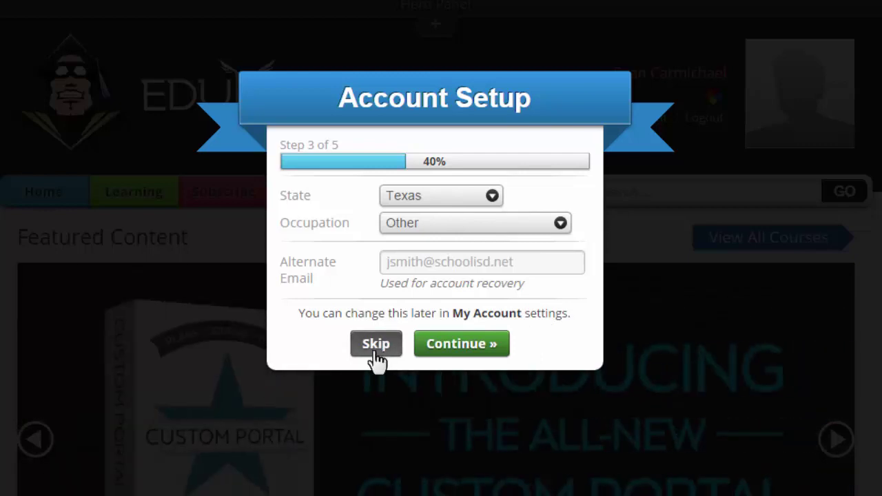
Choose Technology Services as the occupation and continue to the interest tags step
{"action": "left_click", "coordinate": [447, 221]}
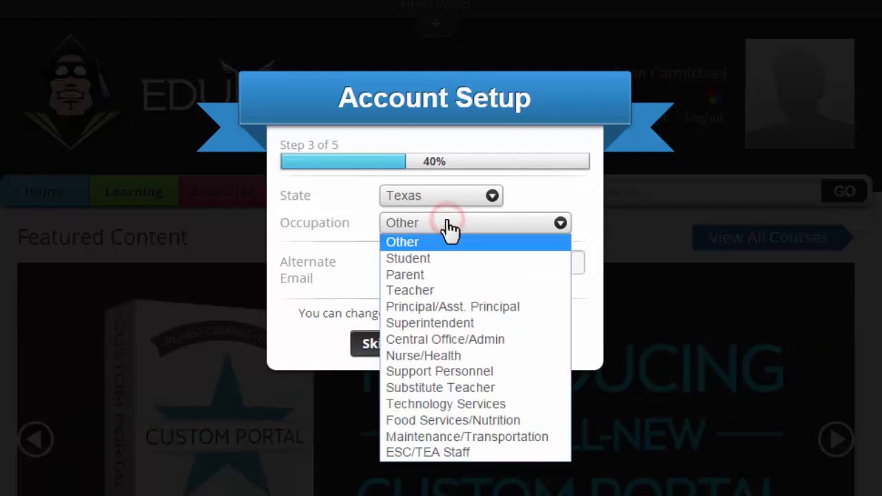
{"action": "left_click", "coordinate": [443, 405]}
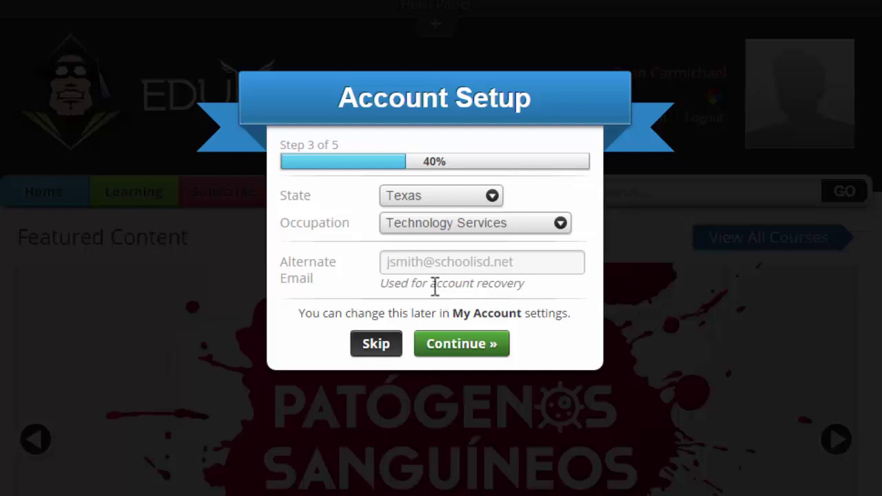
{"action": "left_click", "coordinate": [456, 343]}
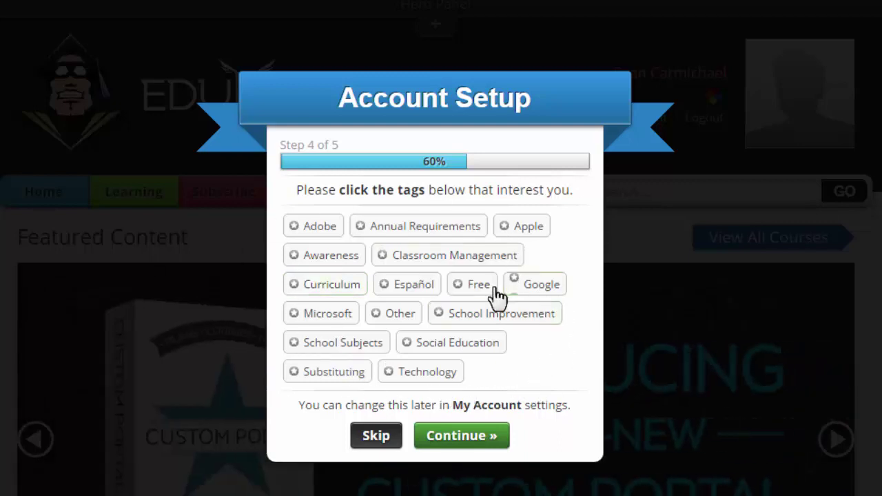
Pick the Free interest tag and continue to the avatar step
{"action": "left_click", "coordinate": [475, 285]}
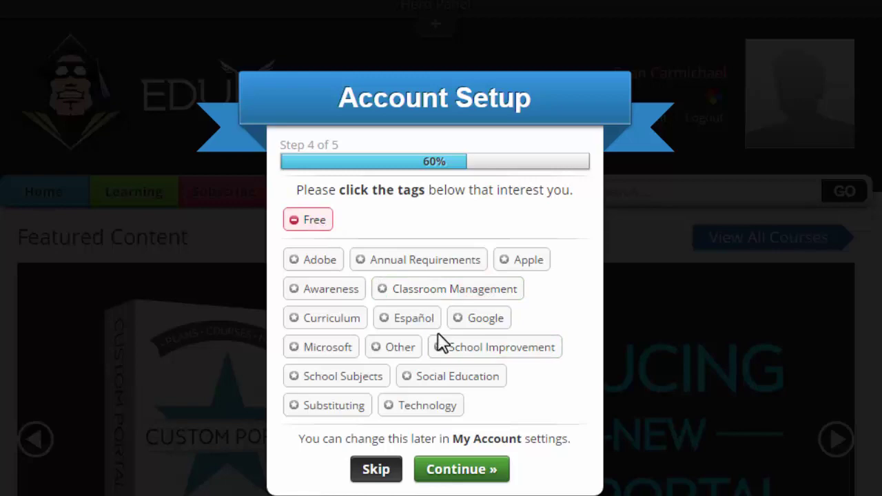
{"action": "left_click", "coordinate": [476, 471]}
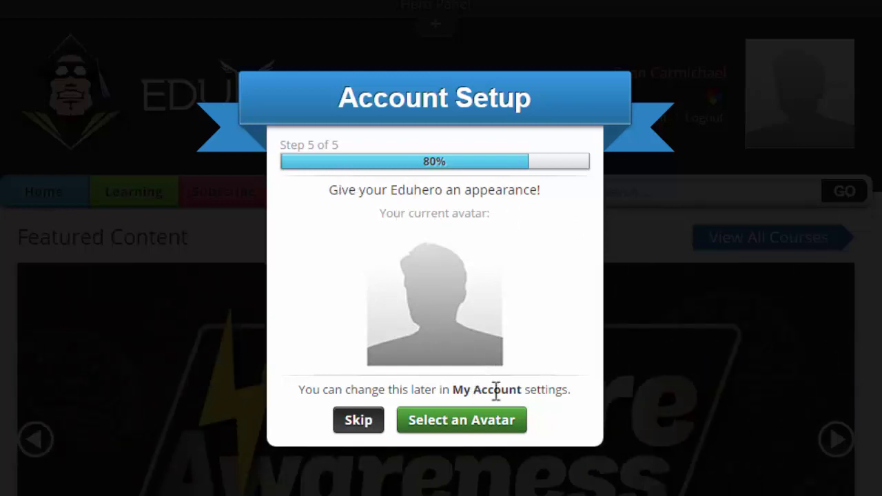
Pick the graduation-cap hero under Level 1 Rewards as the profile avatar, then go Home
{"action": "left_click", "coordinate": [462, 422]}
{"action": "scroll", "coordinate": [770, 414], "scroll_direction": "down", "scroll_amount": 4}
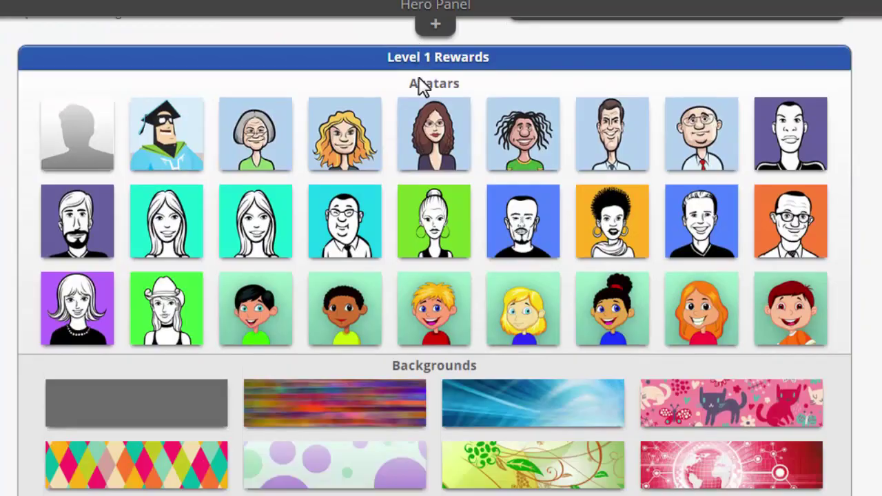
{"action": "scroll", "coordinate": [660, 406], "scroll_direction": "down", "scroll_amount": 3}
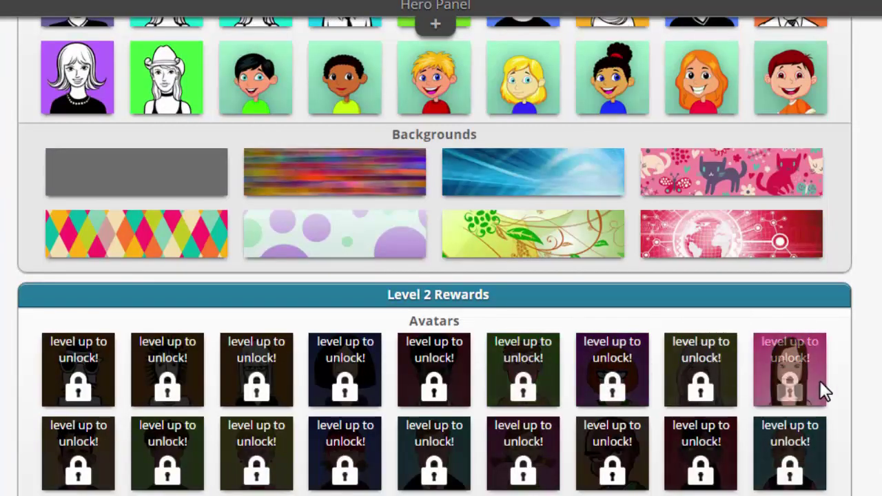
{"action": "scroll", "coordinate": [819, 380], "scroll_direction": "up", "scroll_amount": 1}
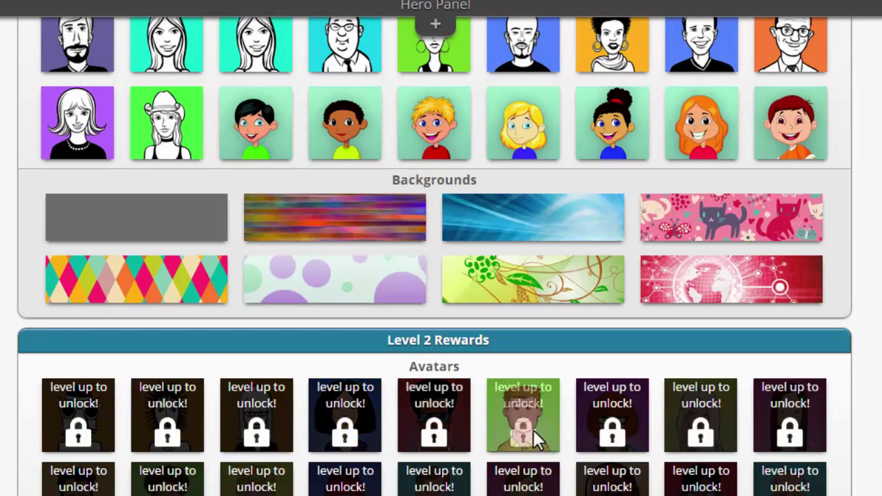
{"action": "scroll", "coordinate": [559, 427], "scroll_direction": "up", "scroll_amount": 4}
{"action": "scroll", "coordinate": [560, 427], "scroll_direction": "down", "scroll_amount": 1}
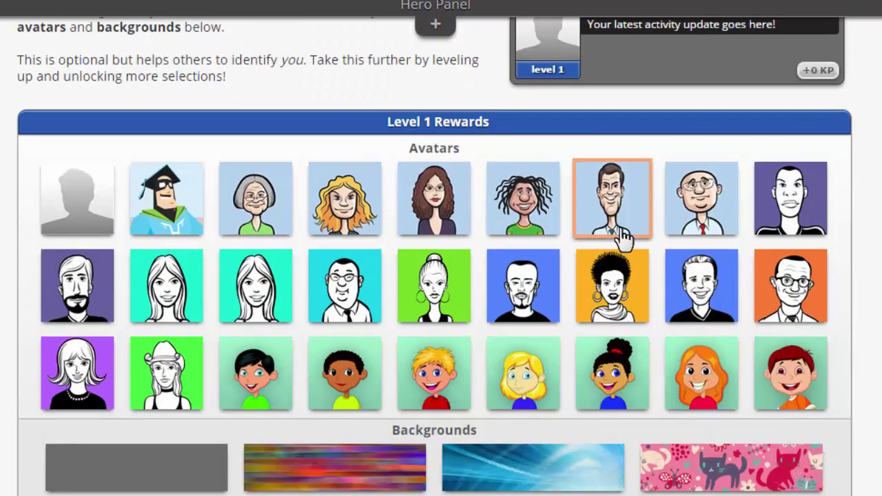
{"action": "left_click", "coordinate": [166, 200]}
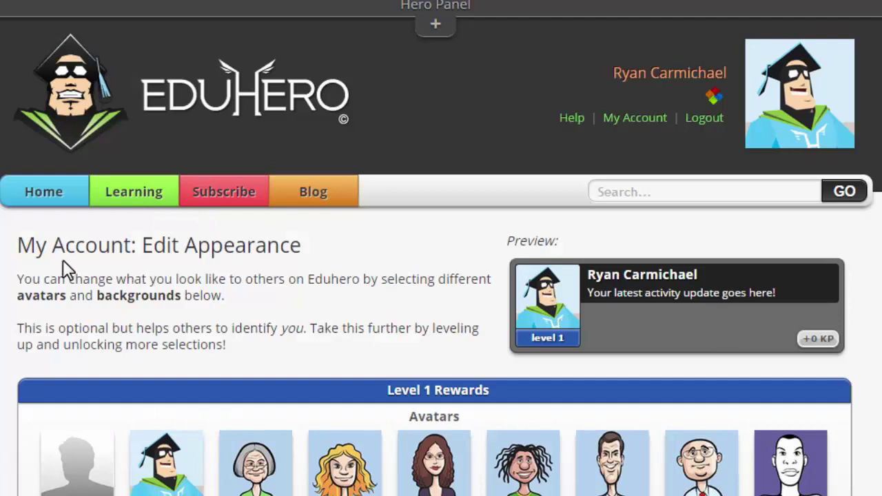
{"action": "left_click", "coordinate": [44, 196]}
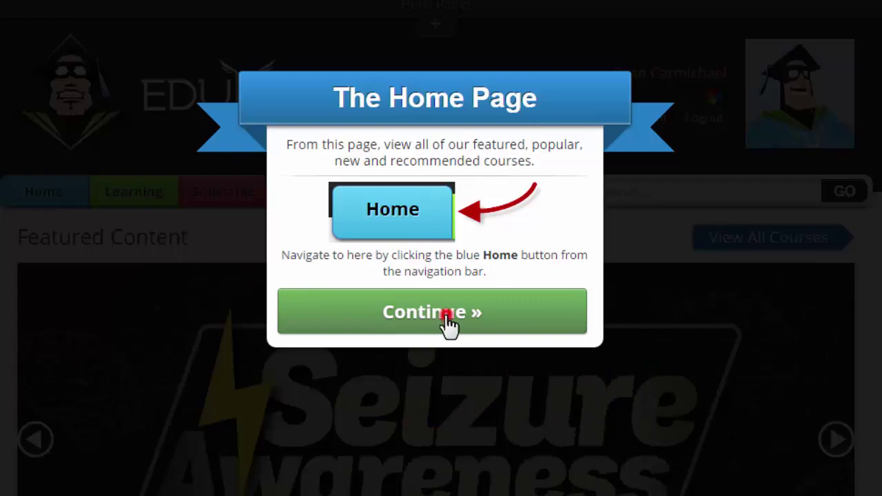
Dismiss the Home page tour, then visit My Learning and dismiss its tour
{"action": "left_click", "coordinate": [446, 314]}
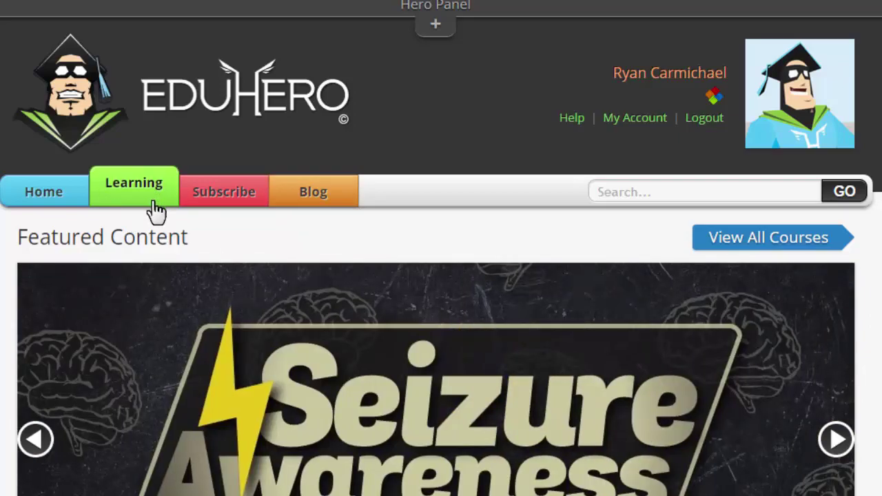
{"action": "left_click", "coordinate": [153, 203]}
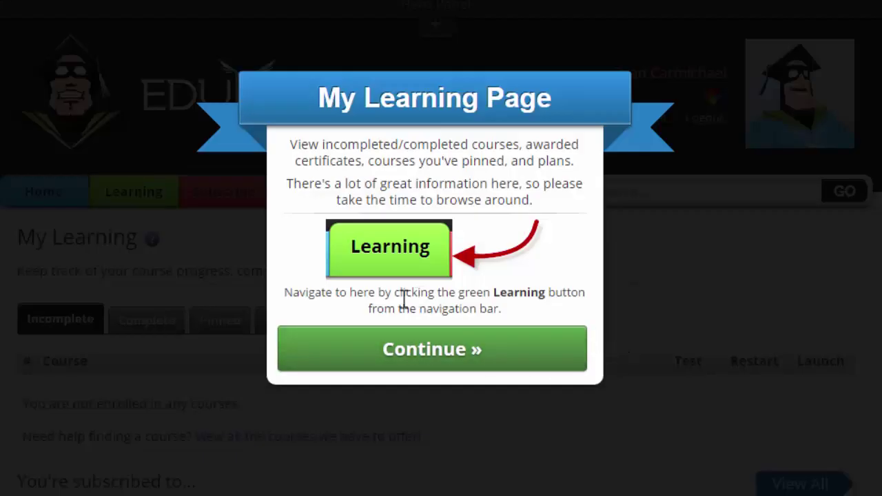
{"action": "left_click", "coordinate": [453, 349]}
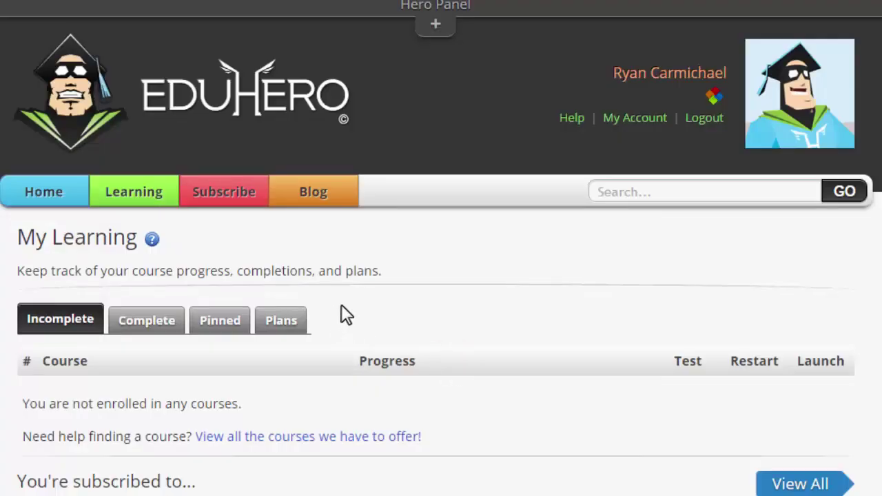
Return to the home page, now featuring 'Digital Citizenship for Students 9-12'
{"action": "left_click", "coordinate": [46, 199]}
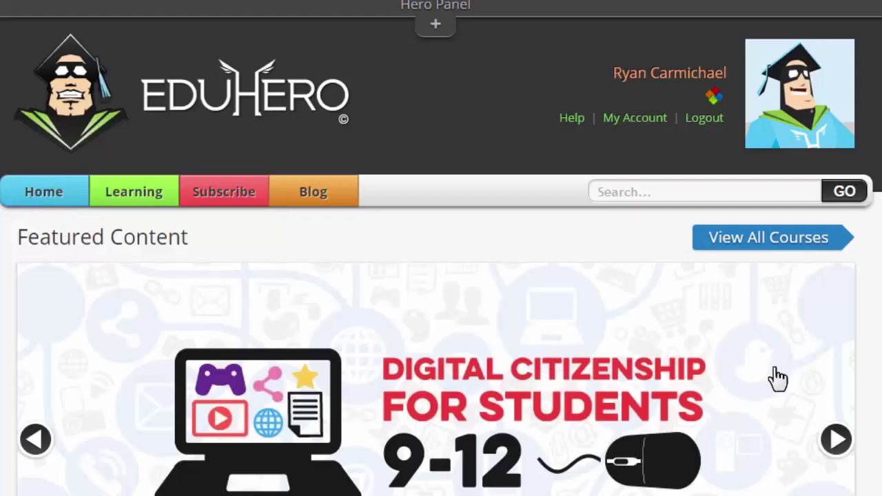
{"action": "scroll", "coordinate": [862, 404], "scroll_direction": "down", "scroll_amount": 1}
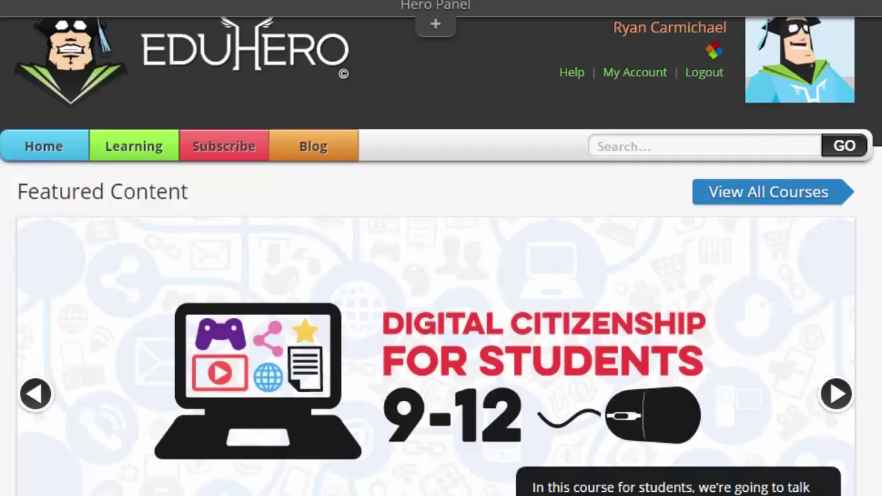
{"action": "scroll", "coordinate": [441, 257], "scroll_direction": "up", "scroll_amount": 1}
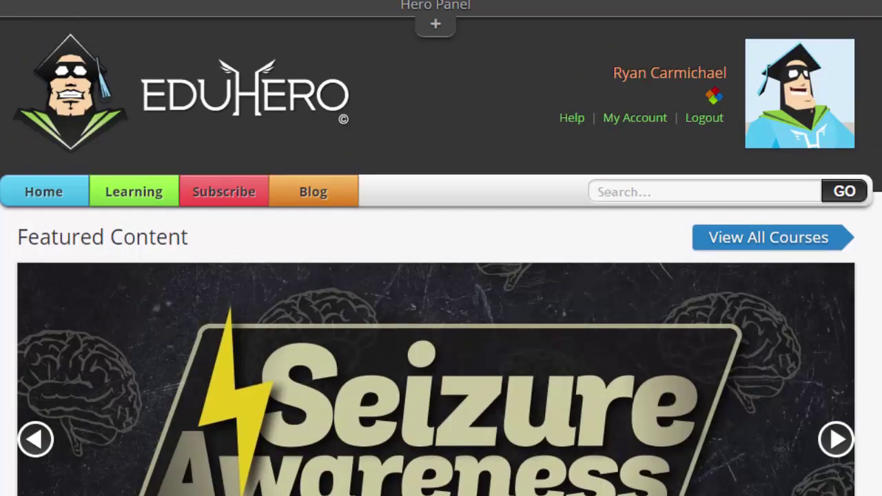